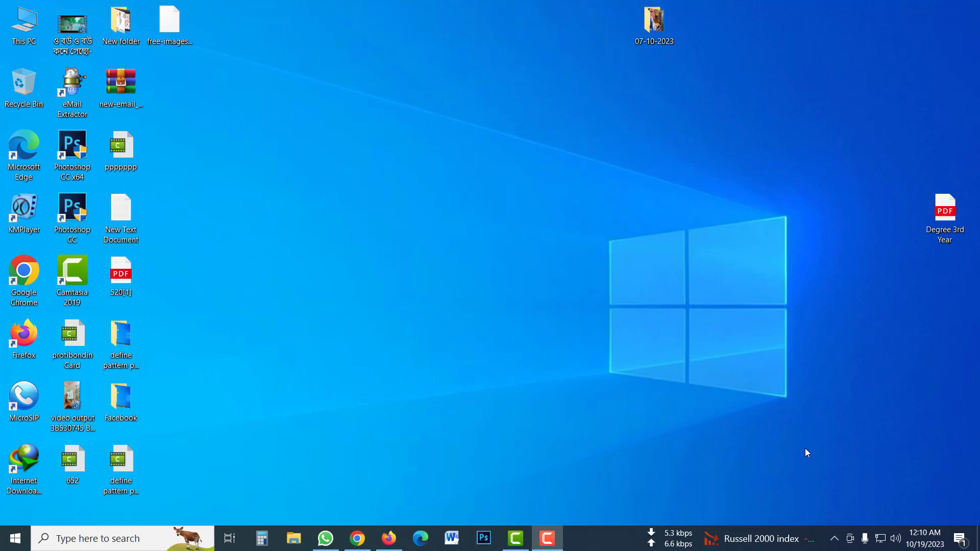
{"action": "right_click", "coordinate": [580, 195]}
{"action": "right_click", "coordinate": [542, 199]}
{"action": "left_click", "coordinate": [565, 238]}
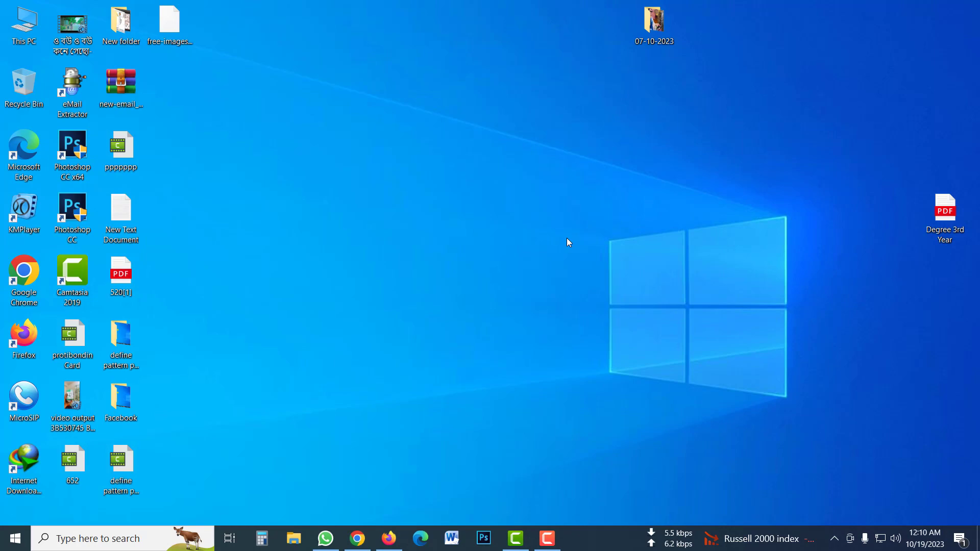
{"action": "right_click", "coordinate": [494, 204]}
{"action": "left_click", "coordinate": [526, 241]}
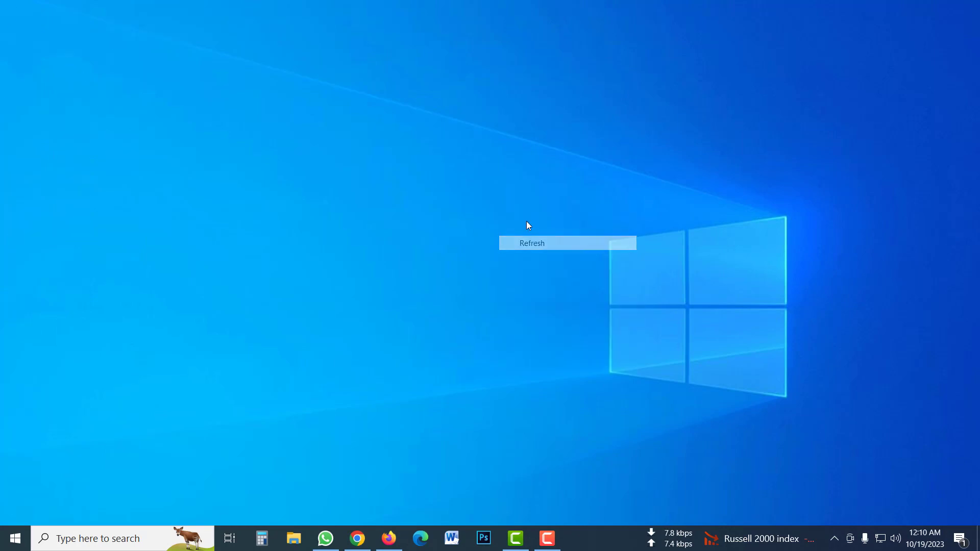
{"action": "right_click", "coordinate": [550, 216]}
{"action": "left_click", "coordinate": [586, 254]}
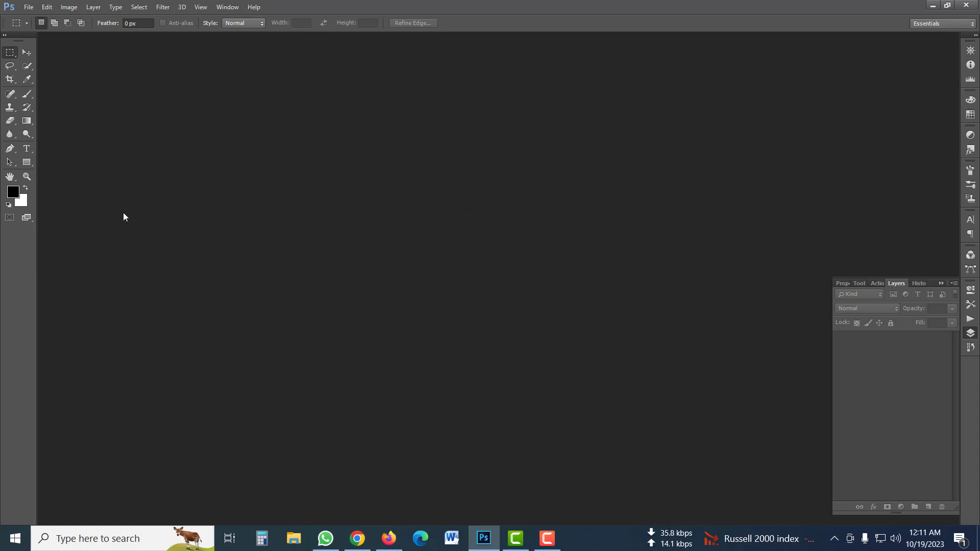
{"action": "left_click", "coordinate": [29, 7]}
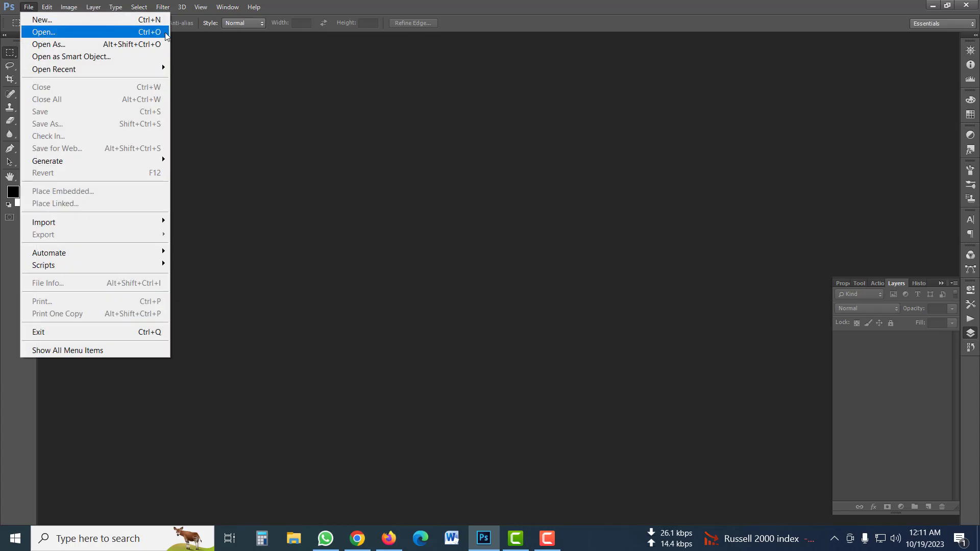
{"action": "key", "text": "ctrl+o"}
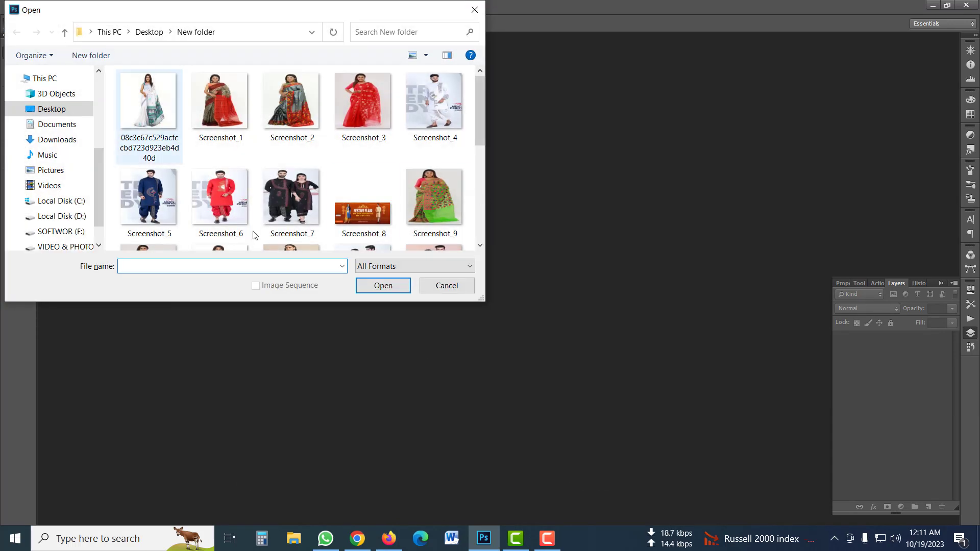
{"action": "left_click", "coordinate": [61, 140]}
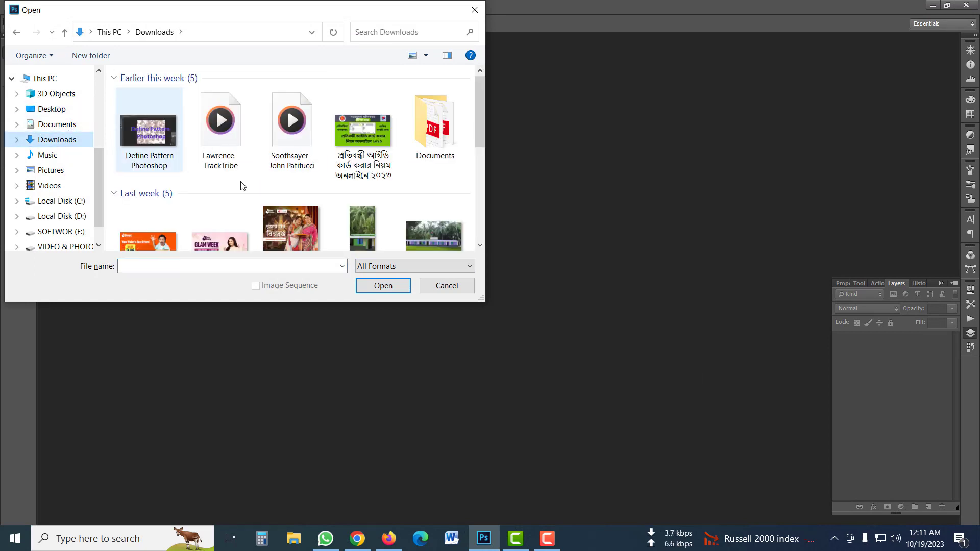
{"action": "scroll", "coordinate": [242, 185], "scroll_direction": "down", "scroll_amount": 1}
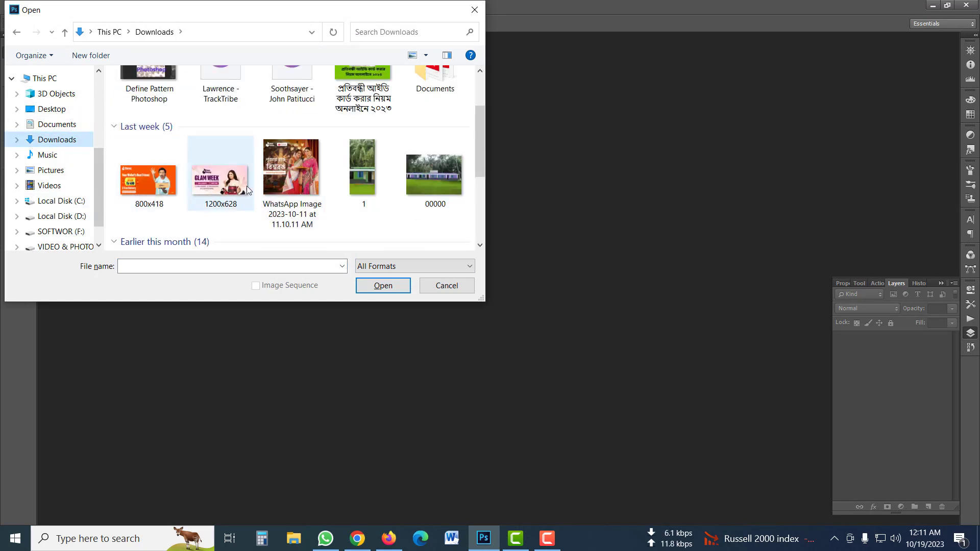
{"action": "left_click", "coordinate": [433, 293]}
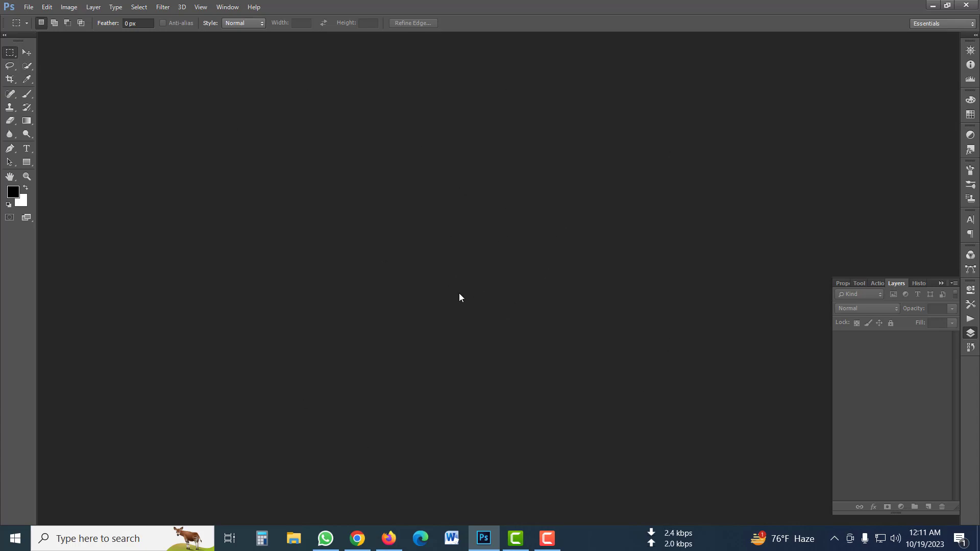
- Open the 1200x628 image from the Downloads folder and dock its floating window as a tab
{"action": "key", "text": "ctrl+o"}
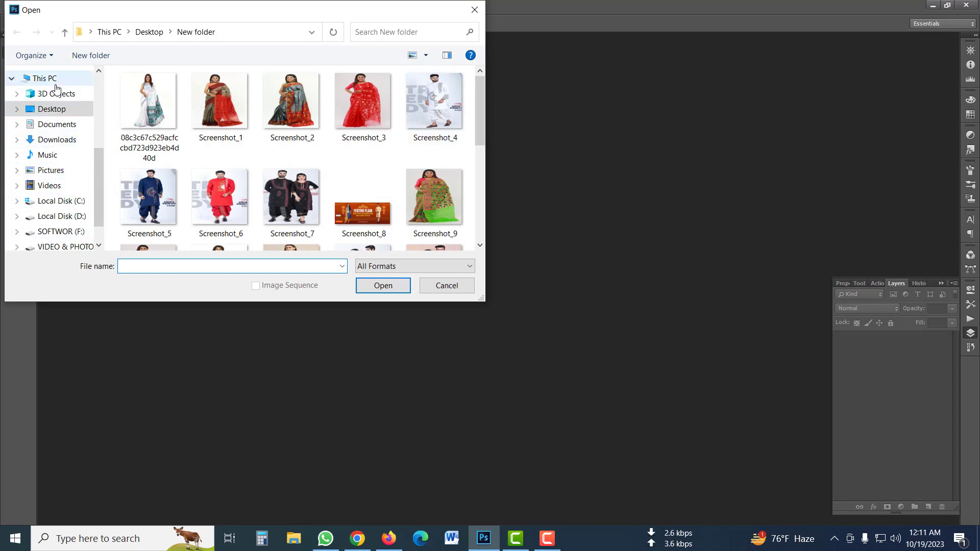
{"action": "scroll", "coordinate": [363, 105], "scroll_direction": "down", "scroll_amount": 3}
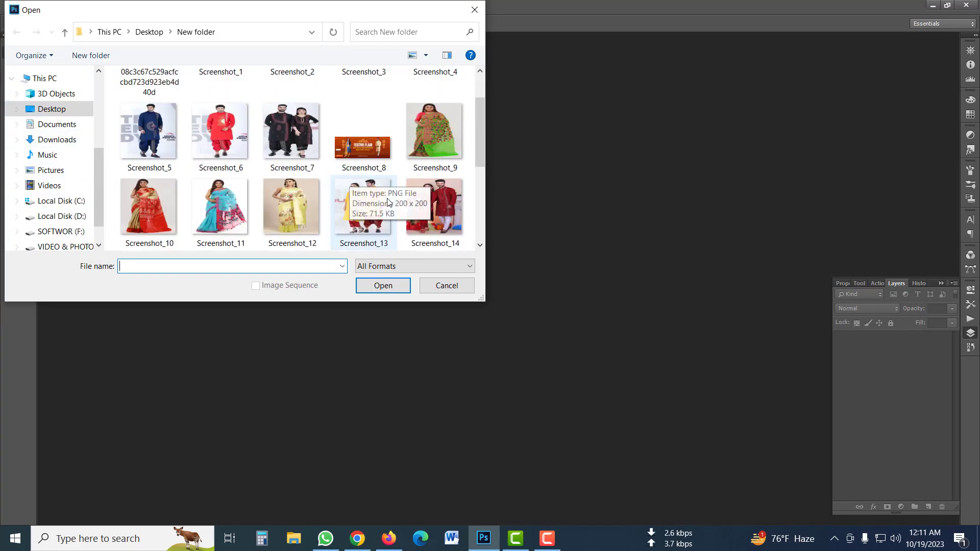
{"action": "left_click", "coordinate": [56, 140]}
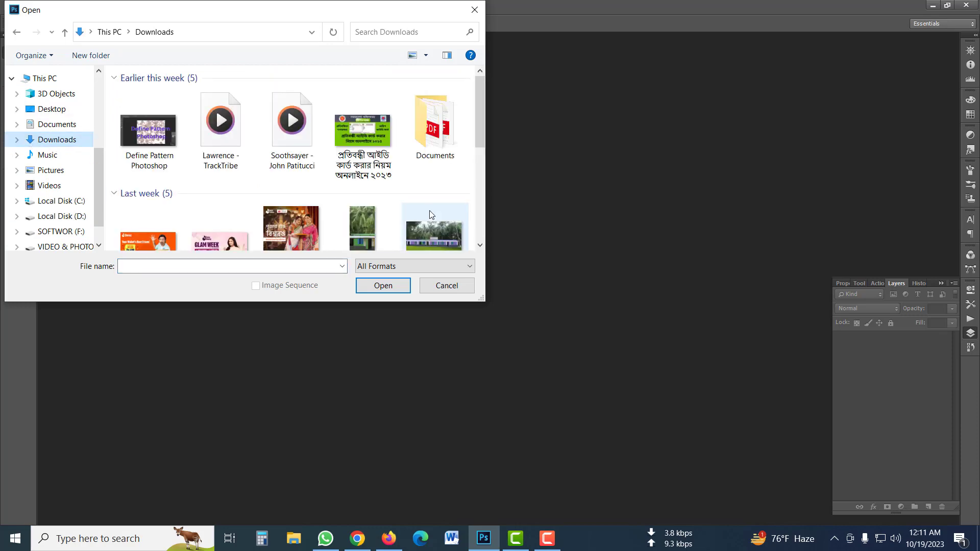
{"action": "scroll", "coordinate": [313, 196], "scroll_direction": "down", "scroll_amount": 1}
{"action": "double_click", "coordinate": [225, 161]}
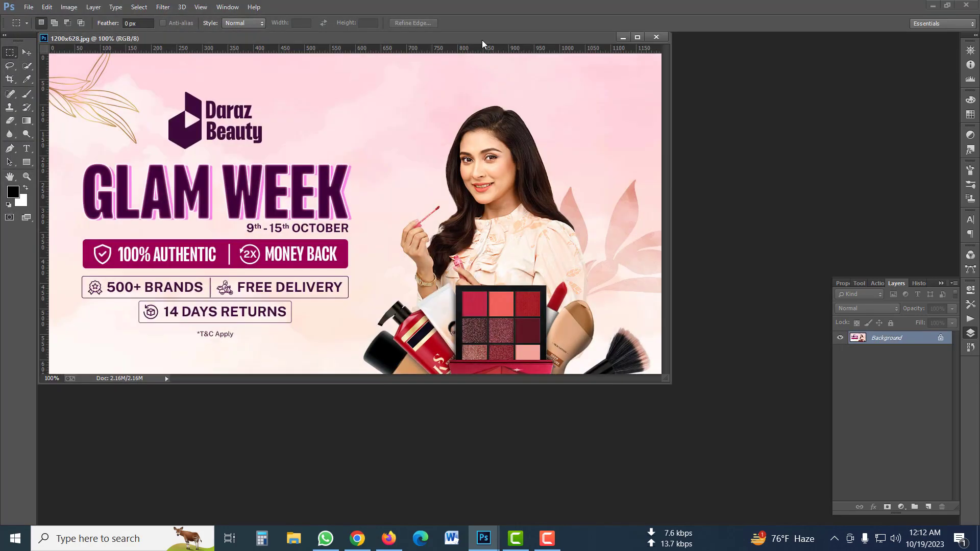
{"action": "left_click_drag", "start_coordinate": [481, 40], "coordinate": [553, 40]}
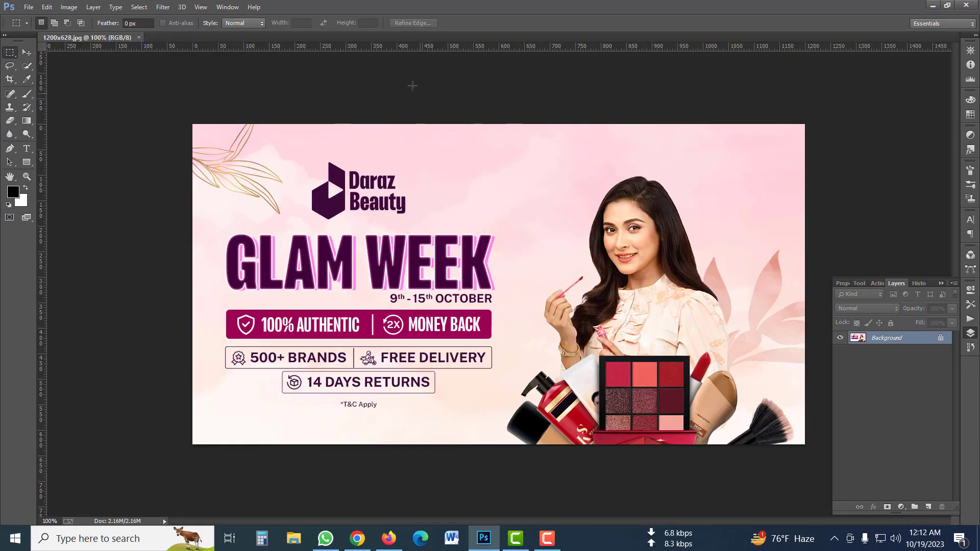
{"action": "left_click_drag", "start_coordinate": [109, 37], "coordinate": [401, 40]}
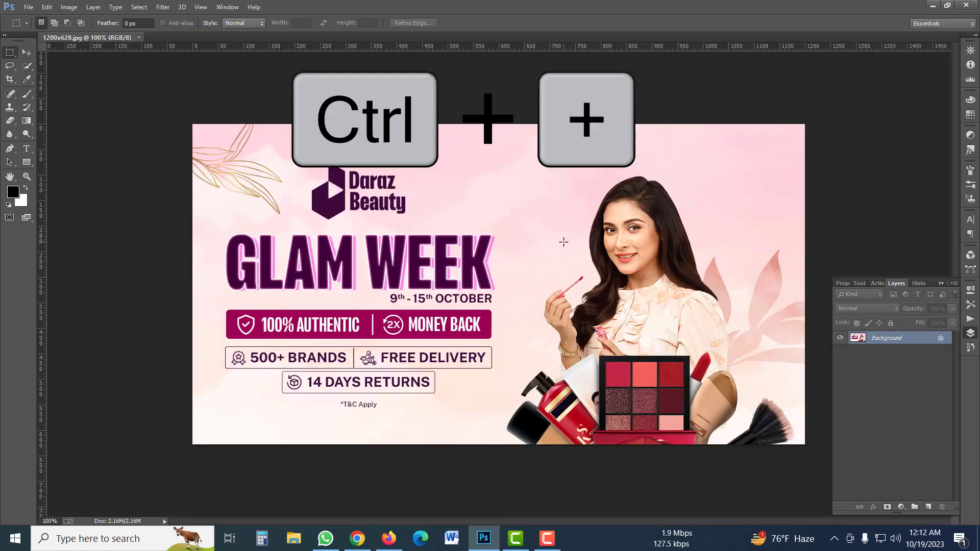
- Examine the banner's lettering and the woman's photo at several magnifications, returning to the whole image
{"action": "key", "text": "ctrl+plus"}
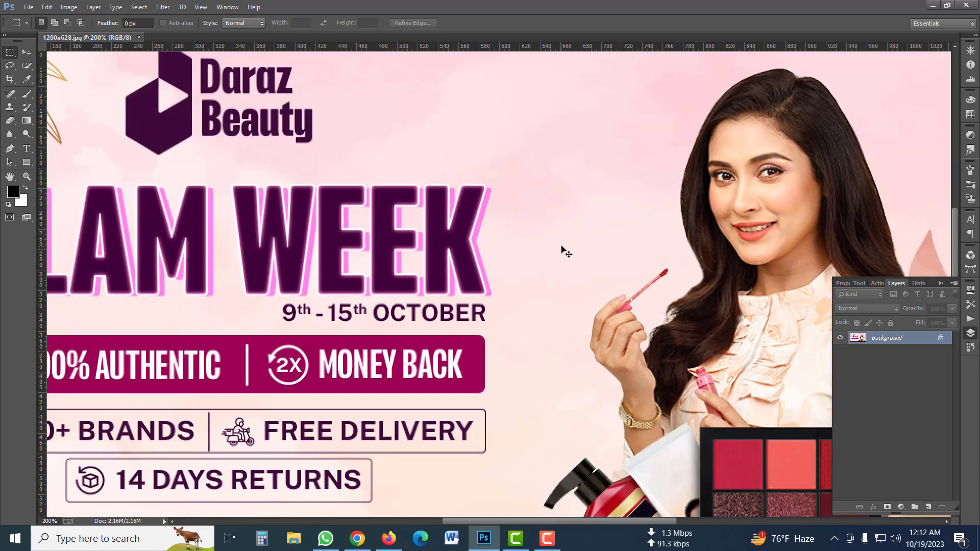
{"action": "key", "text": "ctrl+plus"}
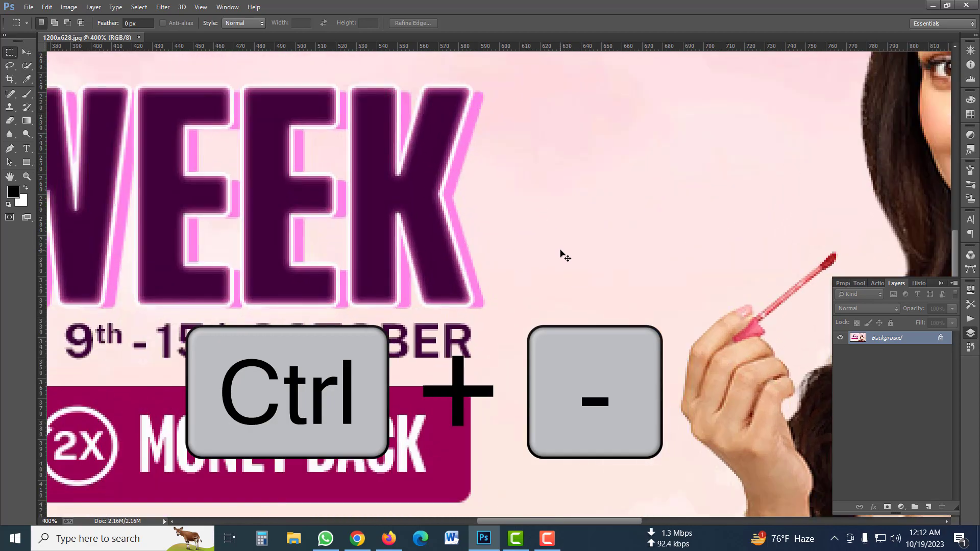
{"action": "key", "text": "ctrl+minus"}
{"action": "key", "text": "ctrl+minus"}
{"action": "key", "text": "ctrl+minus"}
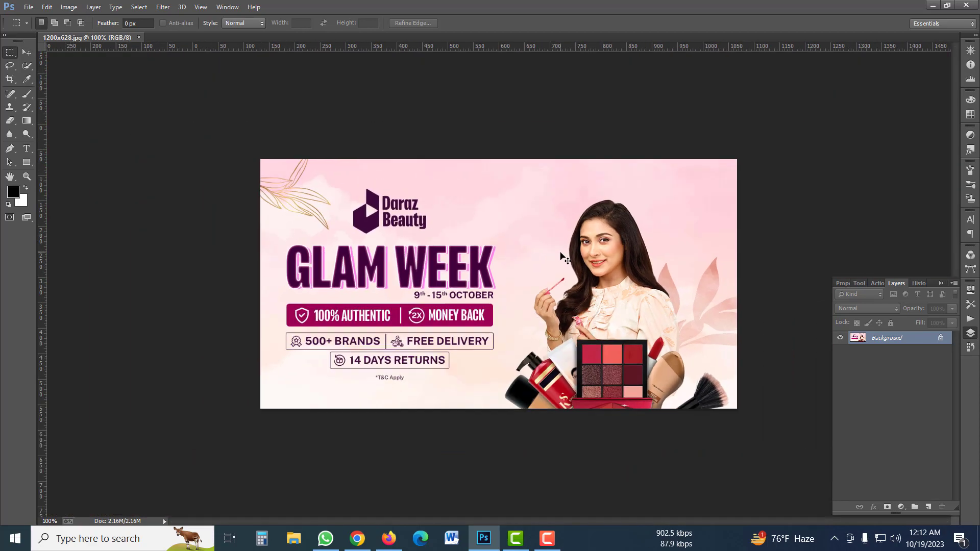
{"action": "key", "text": "ctrl+plus"}
{"action": "key", "text": "ctrl+plus"}
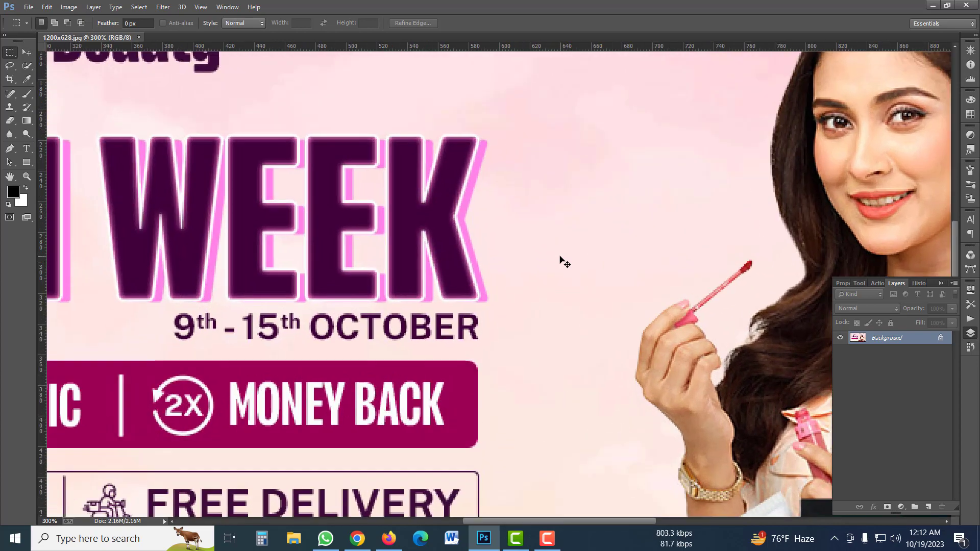
{"action": "key", "text": "ctrl+minus"}
{"action": "key", "text": "ctrl+minus"}
{"action": "key", "text": "ctrl+minus"}
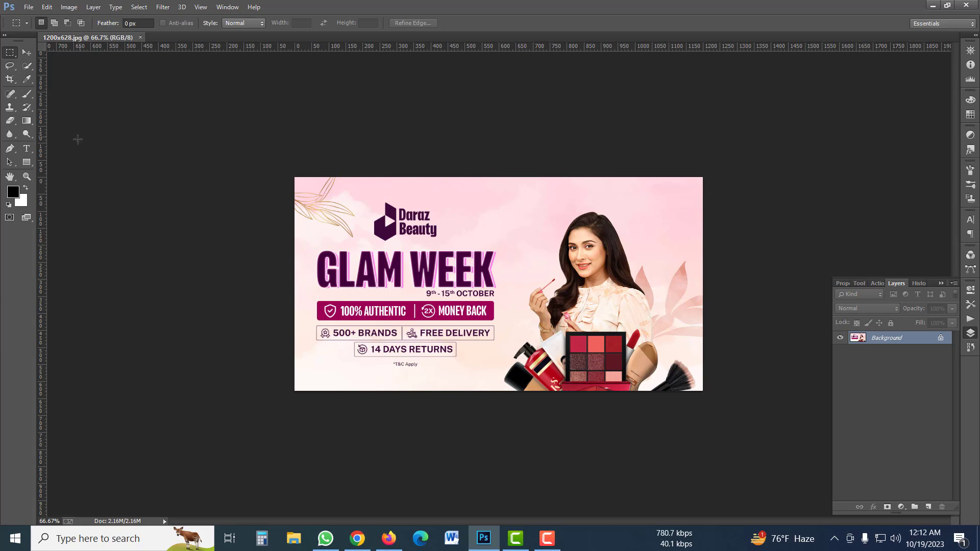
- Activate the Elliptical Marquee tool for making a round selection
{"action": "right_click", "coordinate": [11, 55]}
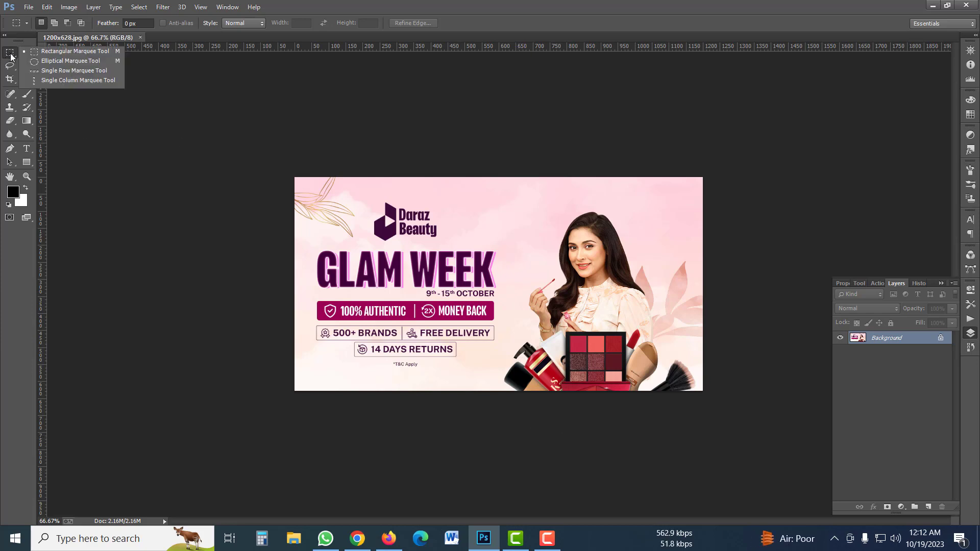
{"action": "left_click", "coordinate": [92, 66]}
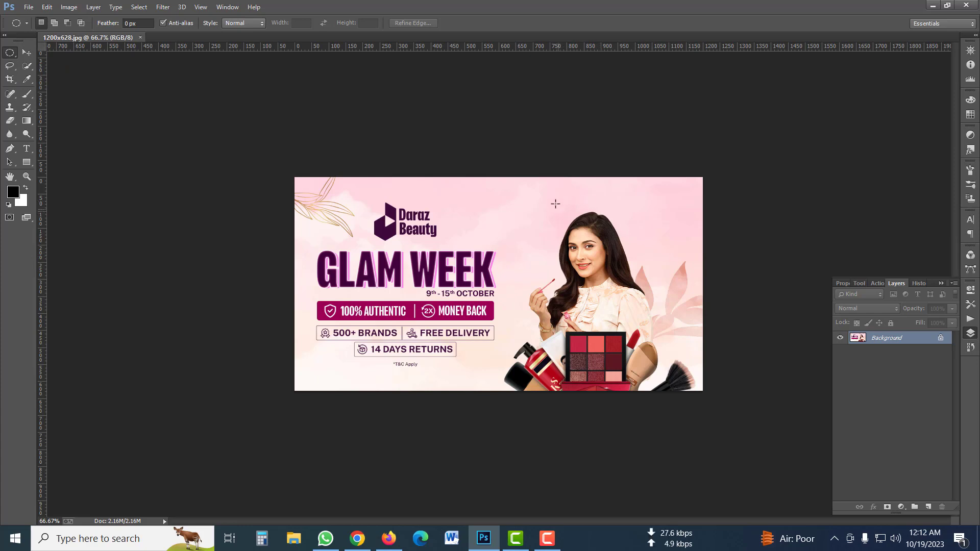
{"action": "right_click", "coordinate": [14, 52]}
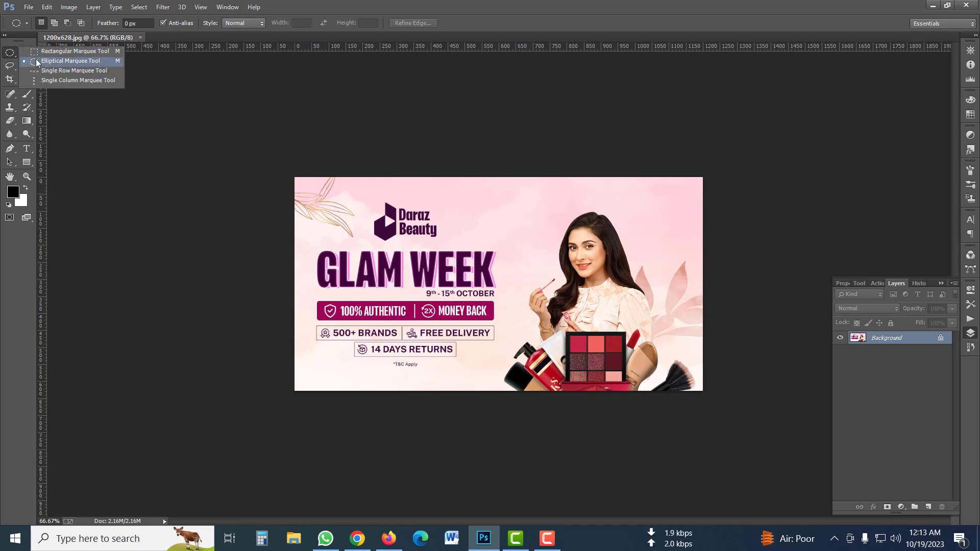
{"action": "left_click", "coordinate": [41, 62]}
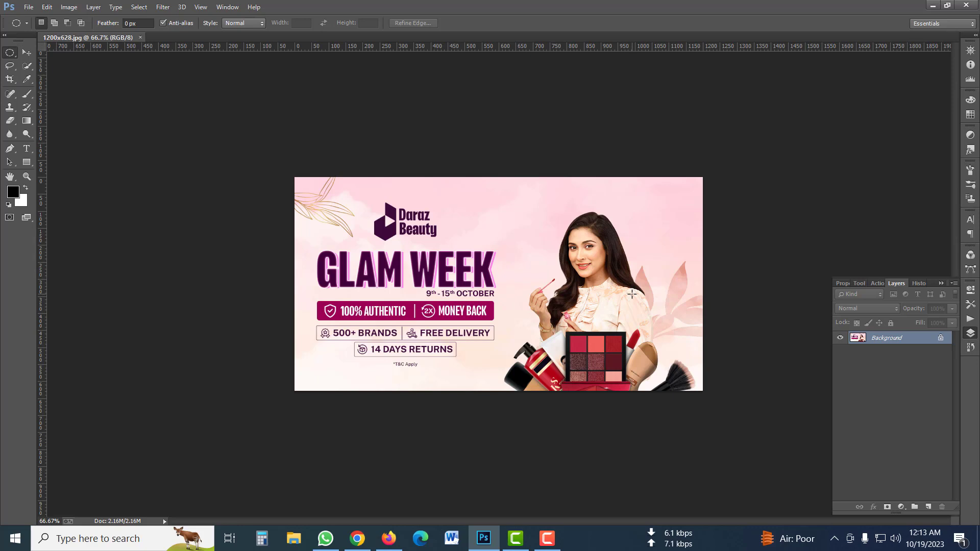
- Try a circular selection centred on the woman's head and shoulders, and clear it again
{"action": "key", "text": "alt+shift"}
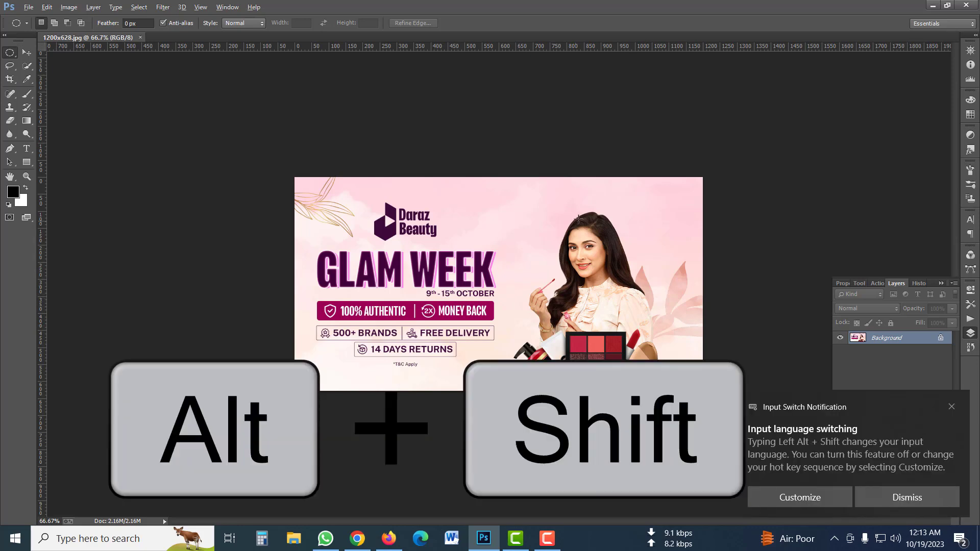
{"action": "left_click_drag", "start_coordinate": [557, 204], "coordinate": [606, 257]}
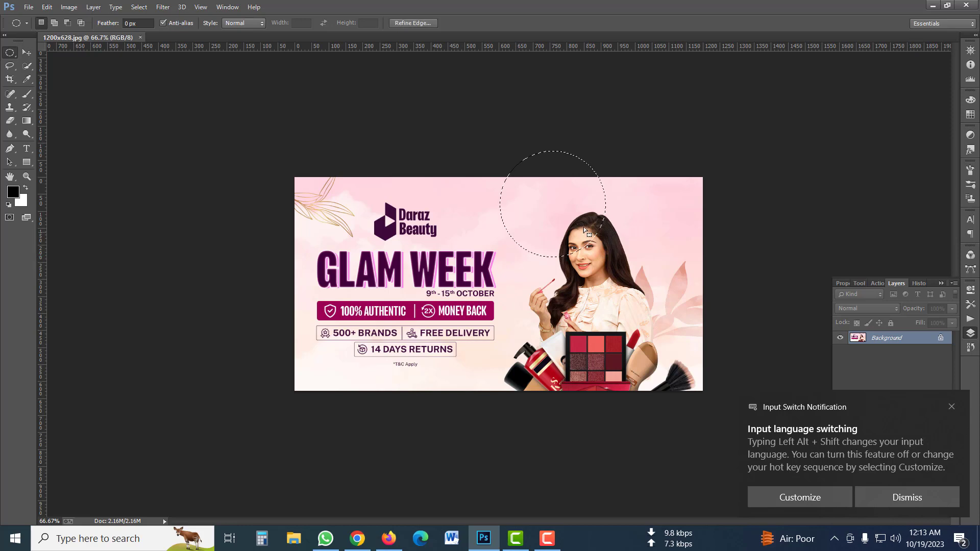
{"action": "left_click_drag", "start_coordinate": [549, 201], "coordinate": [587, 252]}
{"action": "left_click", "coordinate": [952, 407]}
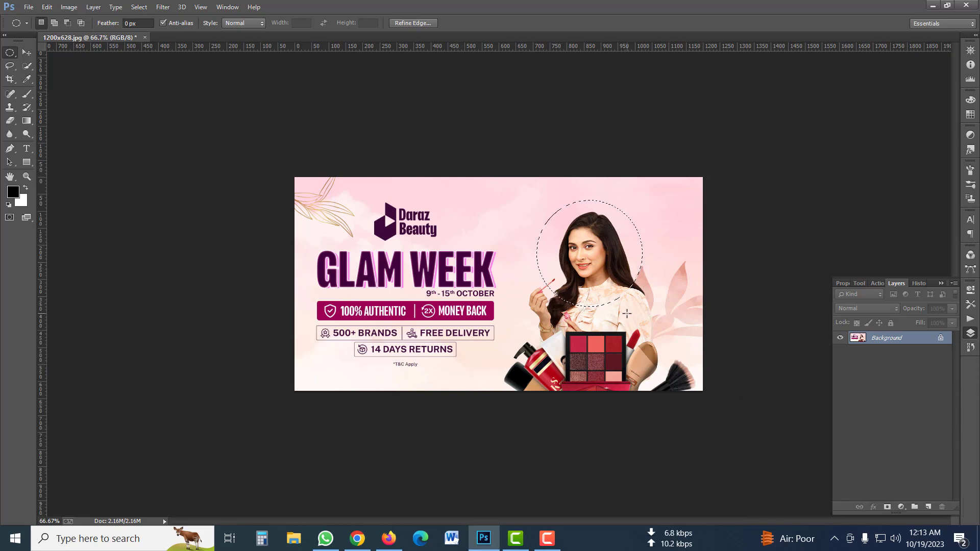
{"action": "left_click", "coordinate": [621, 316]}
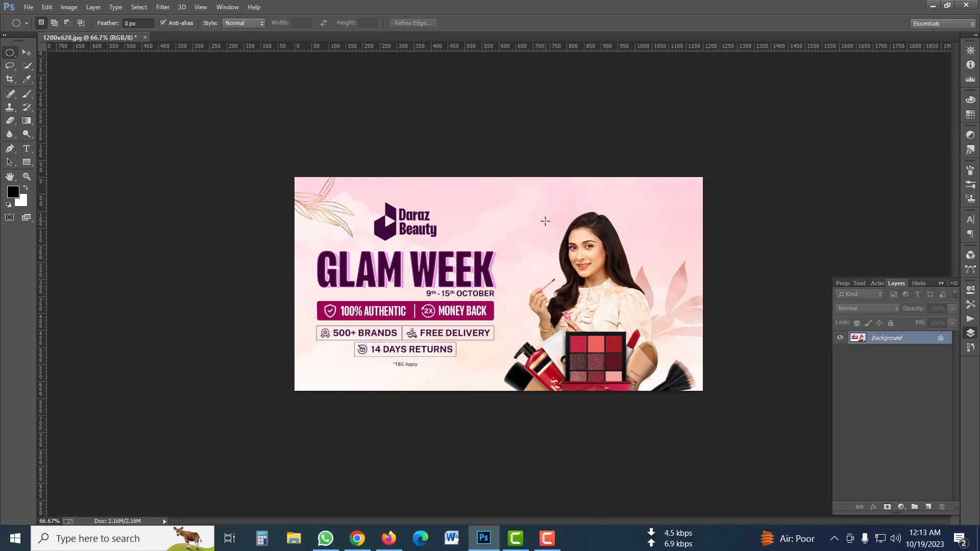
{"action": "left_click_drag", "start_coordinate": [543, 214], "coordinate": [697, 323]}
{"action": "mouse_move", "coordinate": [623, 293]}
{"action": "left_mouse_down"}
{"action": "mouse_move", "coordinate": [610, 276]}
{"action": "mouse_move", "coordinate": [615, 289]}
{"action": "left_mouse_up"}
{"action": "left_click", "coordinate": [619, 324]}
{"action": "left_click_drag", "start_coordinate": [513, 227], "coordinate": [567, 286]}
{"action": "key", "text": "ctrl+d"}
- Make a circular selection around the woman's head and shoulders and invert it to cover the rest of the image
{"action": "left_click_drag", "start_coordinate": [553, 217], "coordinate": [654, 318]}
{"action": "left_click_drag", "start_coordinate": [616, 292], "coordinate": [607, 284]}
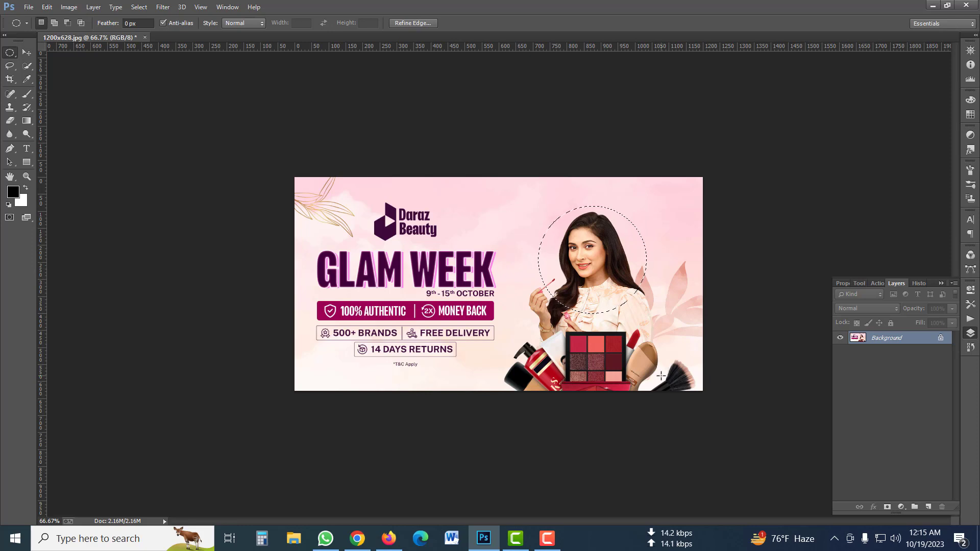
{"action": "key", "text": "ctrl+shift+i"}
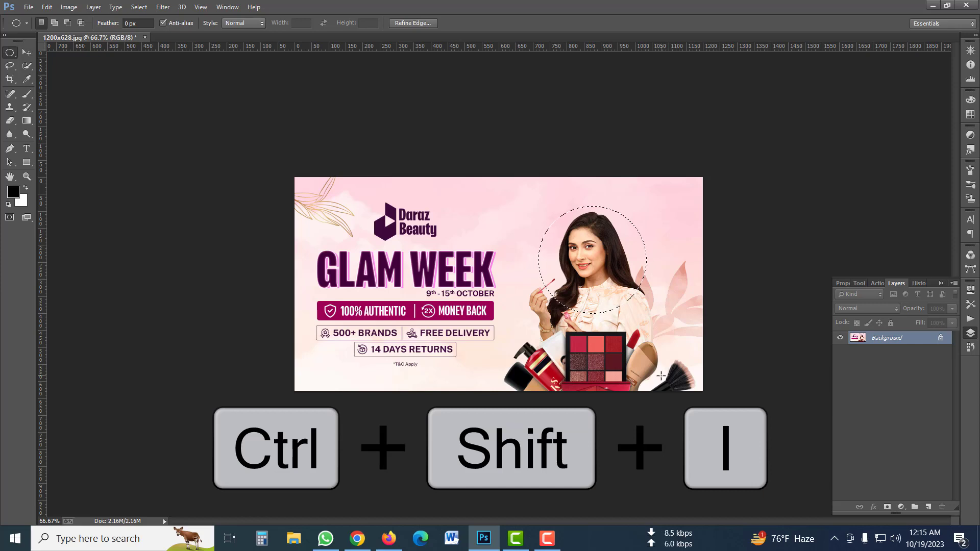
{"action": "key", "text": "ctrl+shift+i"}
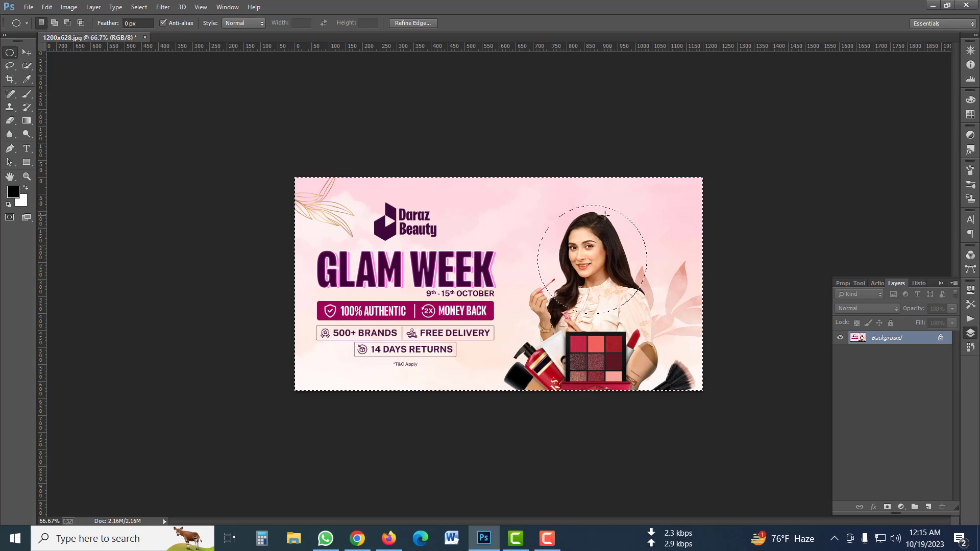
- Try moving and clearing the inverted selection, and bring it back to its original place
{"action": "left_click_drag", "start_coordinate": [643, 228], "coordinate": [645, 243]}
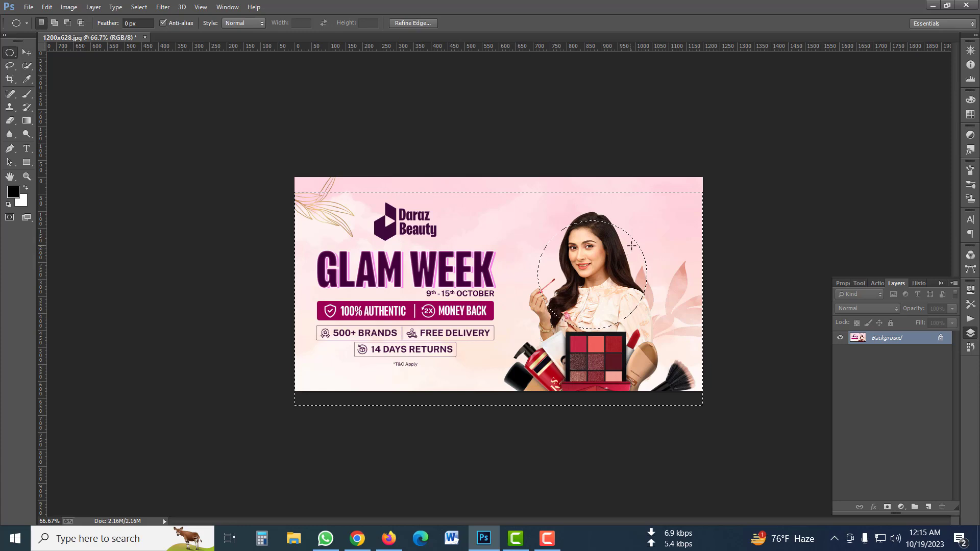
{"action": "left_click_drag", "start_coordinate": [644, 260], "coordinate": [643, 250]}
{"action": "left_click", "coordinate": [656, 256]}
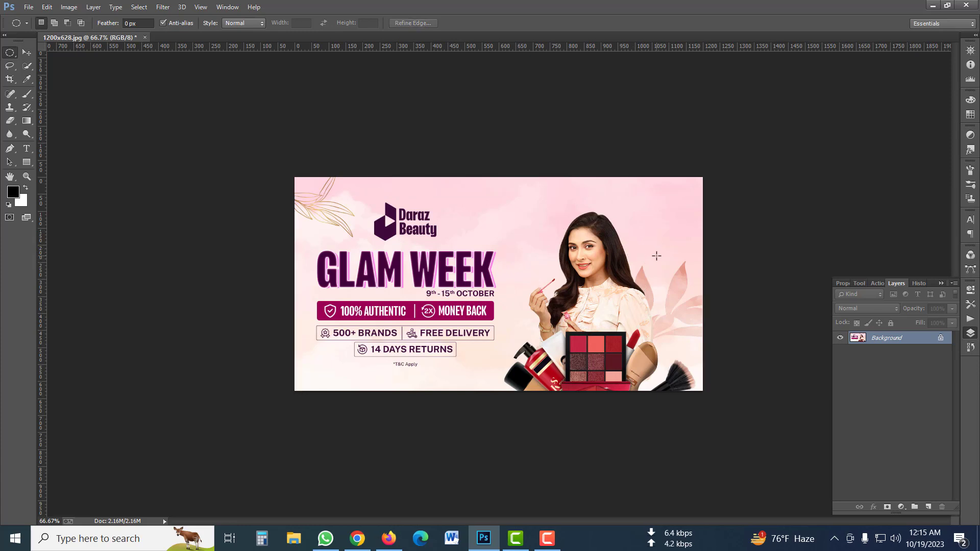
{"action": "key", "text": "ctrl+shift+d"}
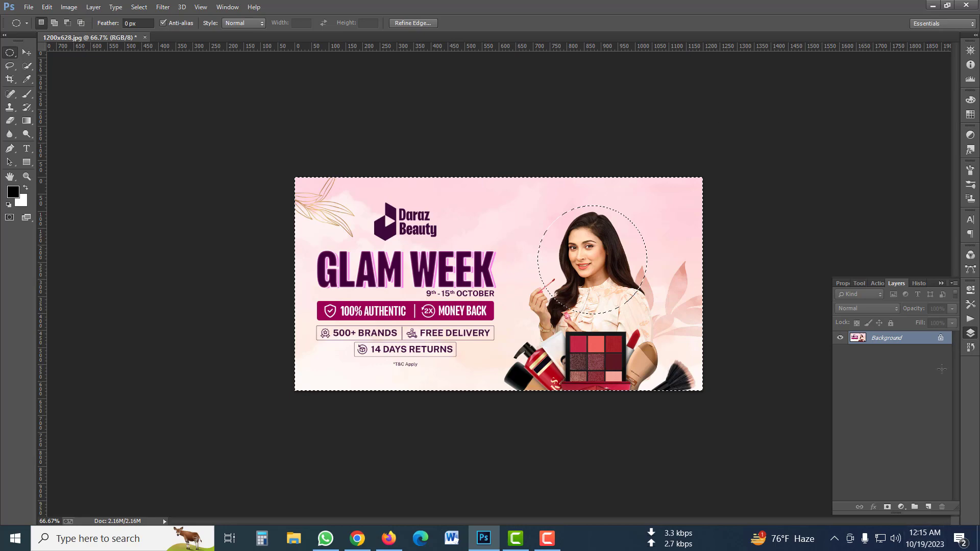
- Unlock the Background by converting it to a regular layer, leaving its layer style unchanged
{"action": "key", "text": "shift+F5"}
{"action": "double_click", "coordinate": [940, 338]}
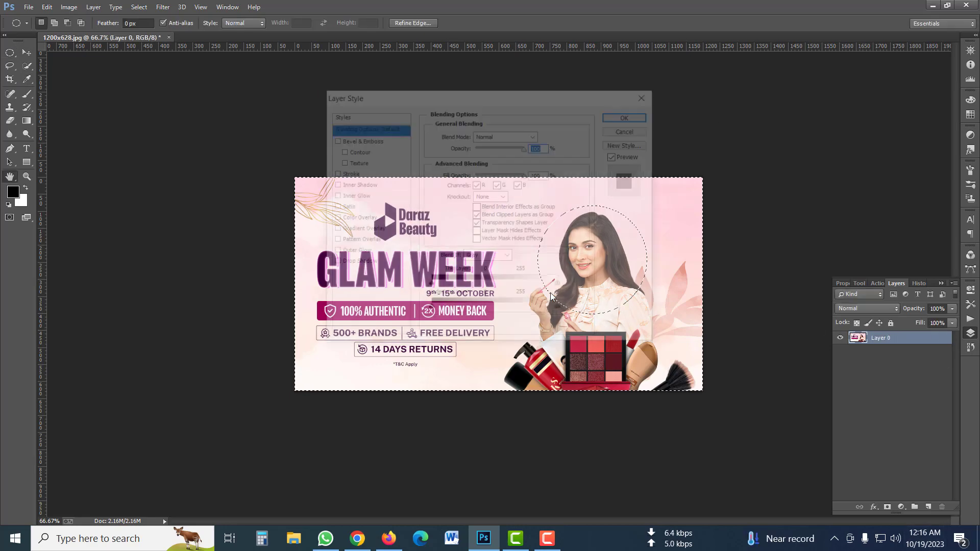
{"action": "left_click", "coordinate": [627, 132]}
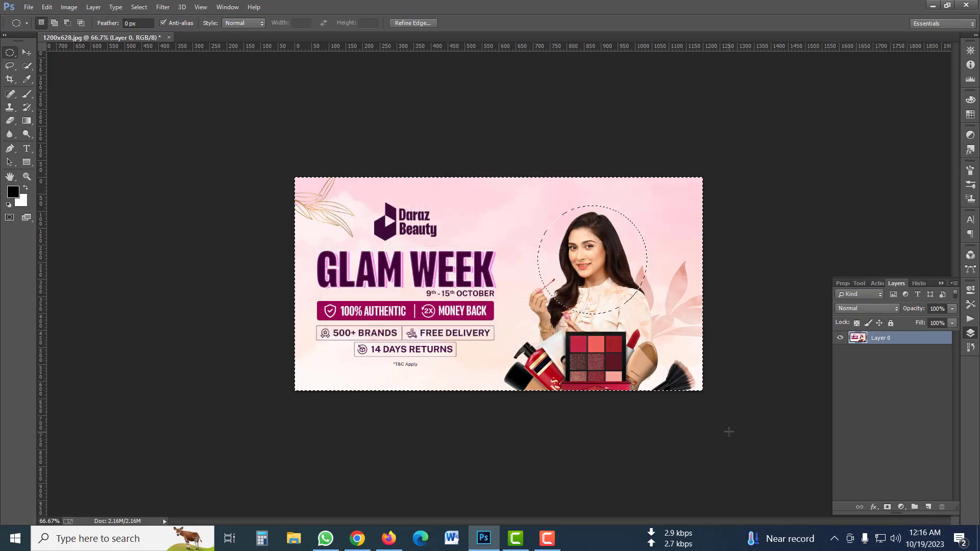
- Delete everything outside the circular portrait, then crop the canvas closely around the circle
{"action": "key", "text": "Delete"}
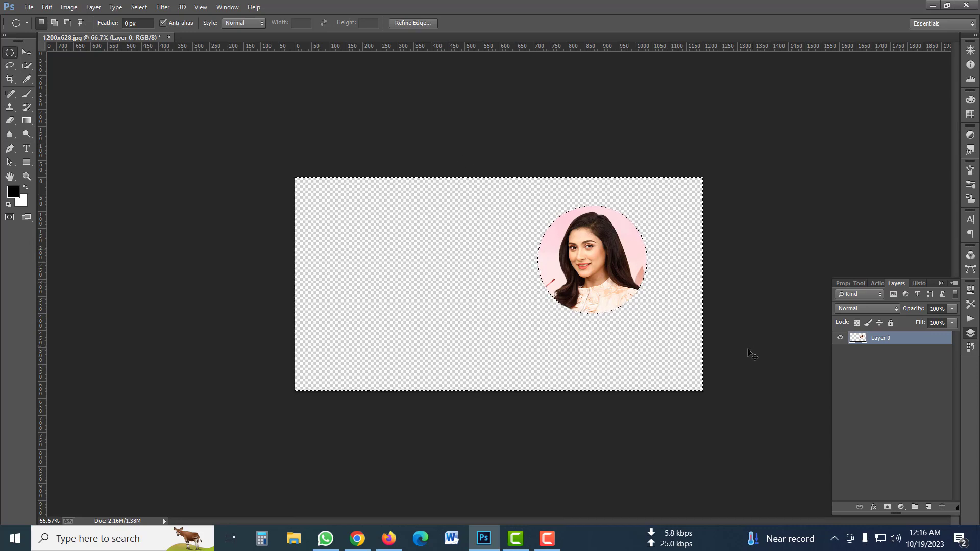
{"action": "left_click", "coordinate": [678, 337]}
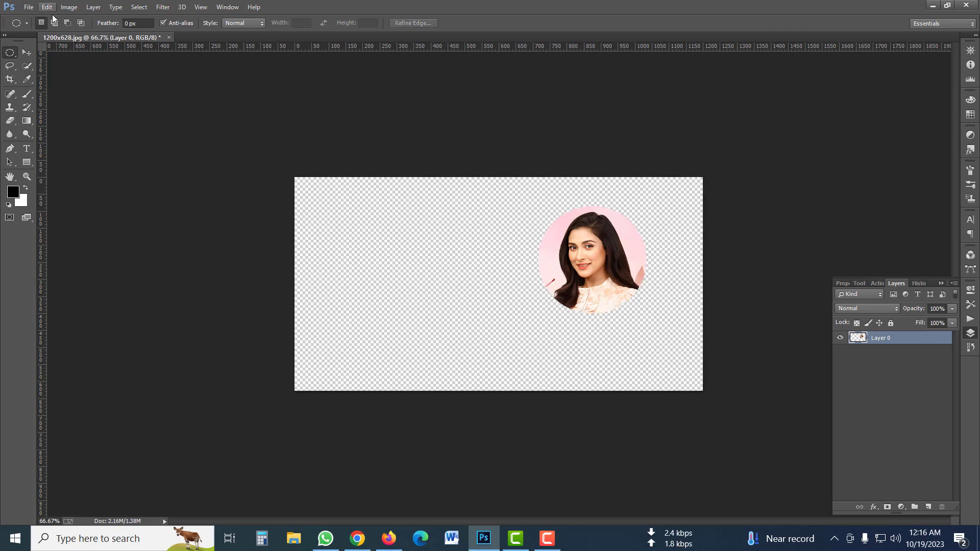
{"action": "left_click", "coordinate": [10, 80]}
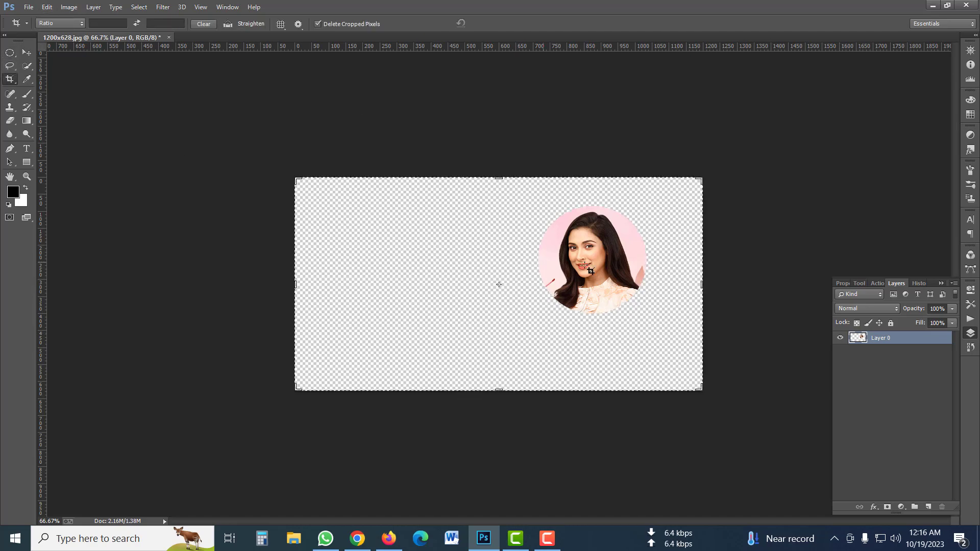
{"action": "left_click_drag", "start_coordinate": [299, 180], "coordinate": [417, 193]}
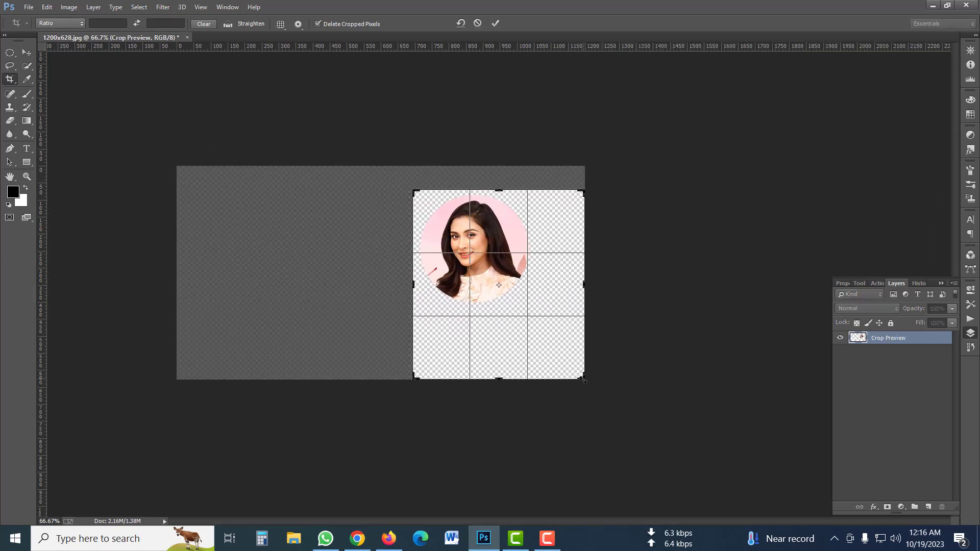
{"action": "left_click_drag", "start_coordinate": [583, 379], "coordinate": [558, 344]}
{"action": "key", "text": "Return"}
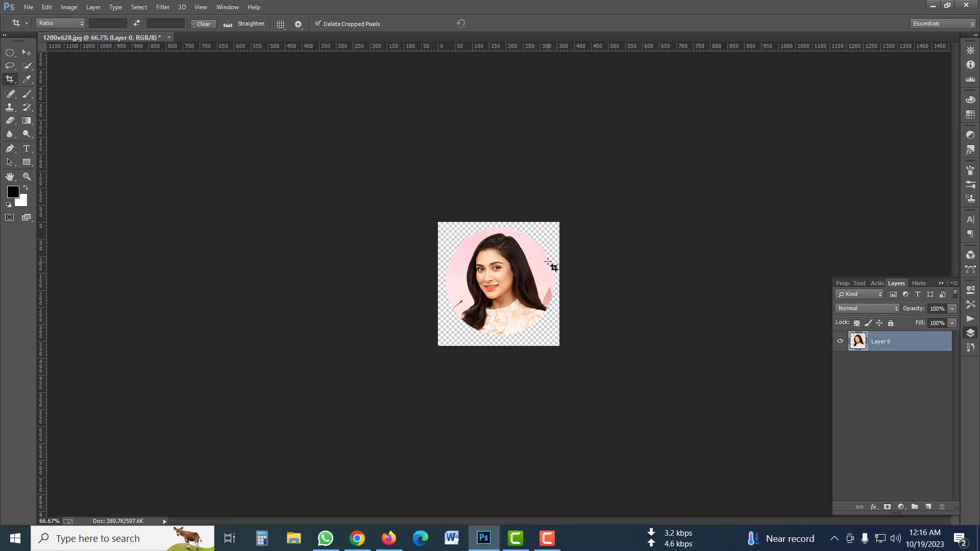
- Undo the crop and the deletion around the circle, and clear the inverted circular selection
{"action": "key", "text": "ctrl+alt+z"}
{"action": "key", "text": "ctrl+alt+z"}
{"action": "key", "text": "ctrl+alt+z"}
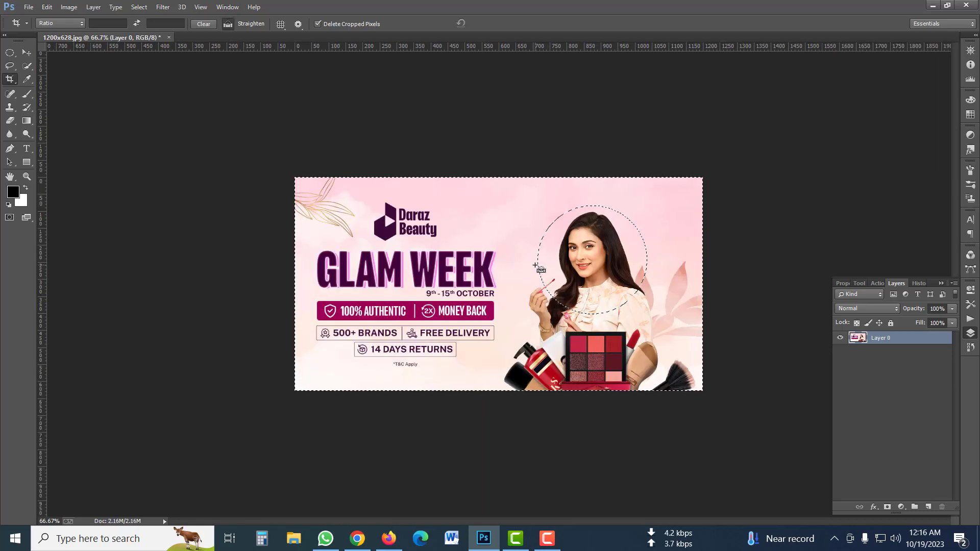
{"action": "key", "text": "ctrl+d"}
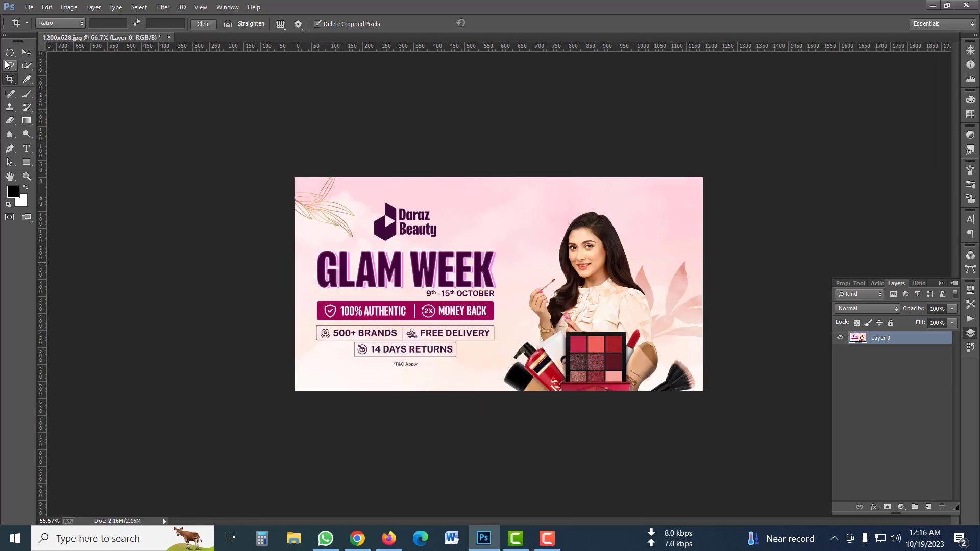
- Delete everything outside a rectangular selection around the woman's head and shoulders by inverting it, and clear the selection
{"action": "left_click_drag", "start_coordinate": [10, 53], "coordinate": [64, 51]}
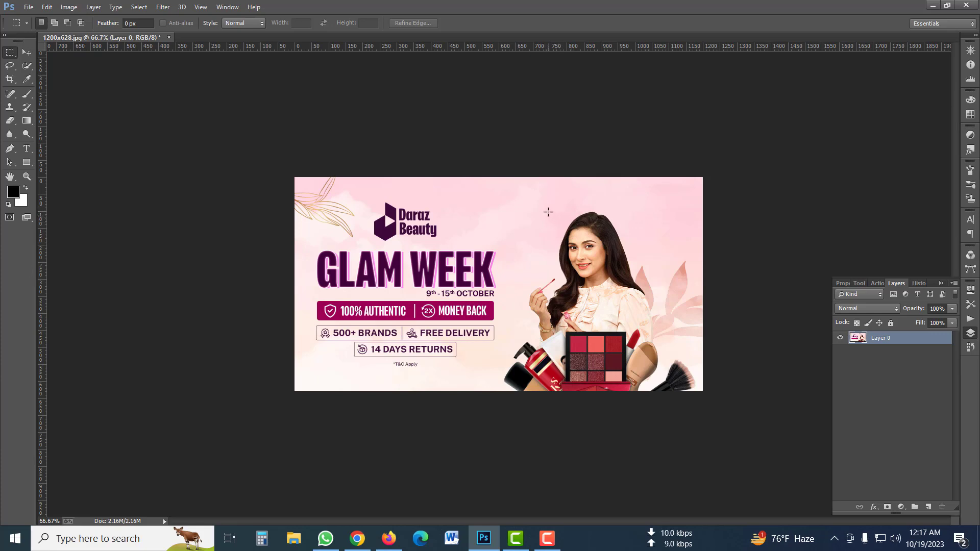
{"action": "left_click_drag", "start_coordinate": [538, 207], "coordinate": [616, 293]}
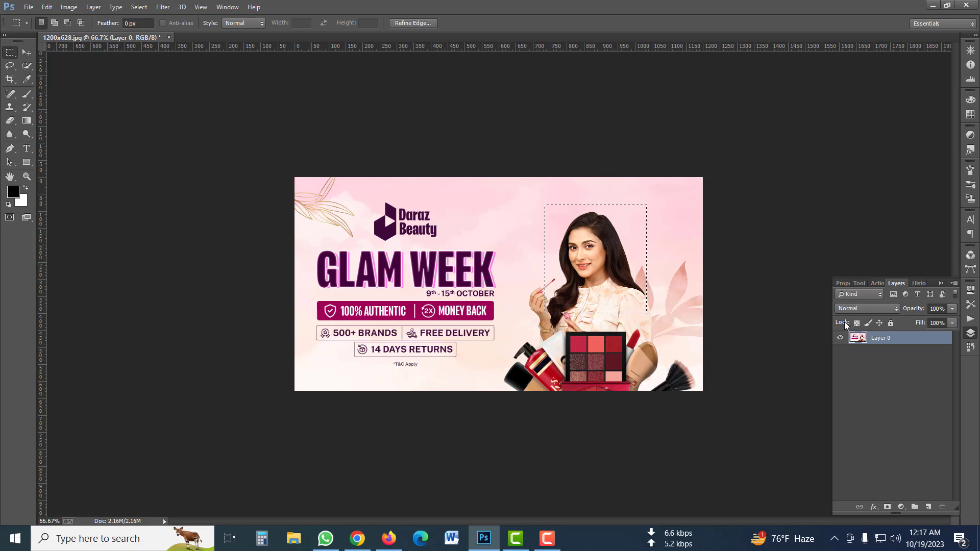
{"action": "key", "text": "ctrl+shift+i"}
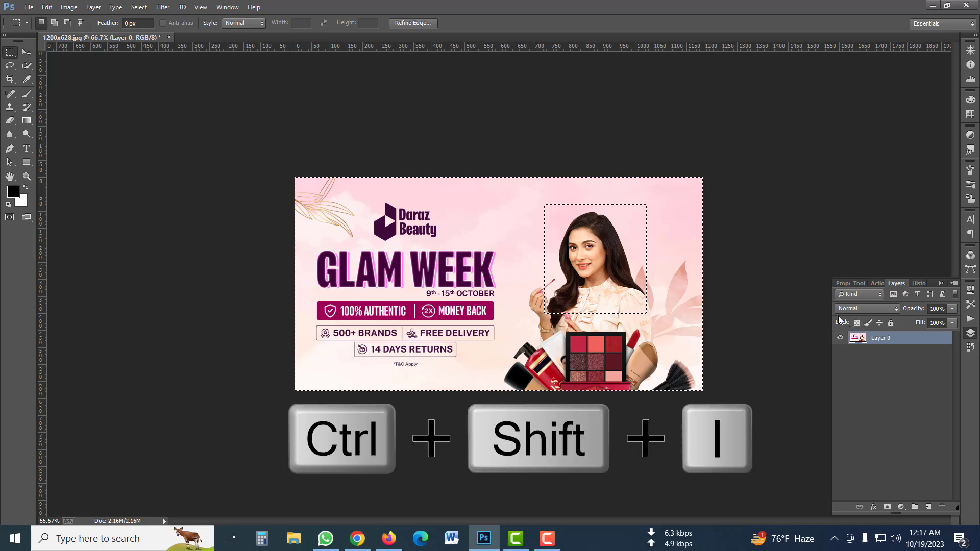
{"action": "key", "text": "Delete"}
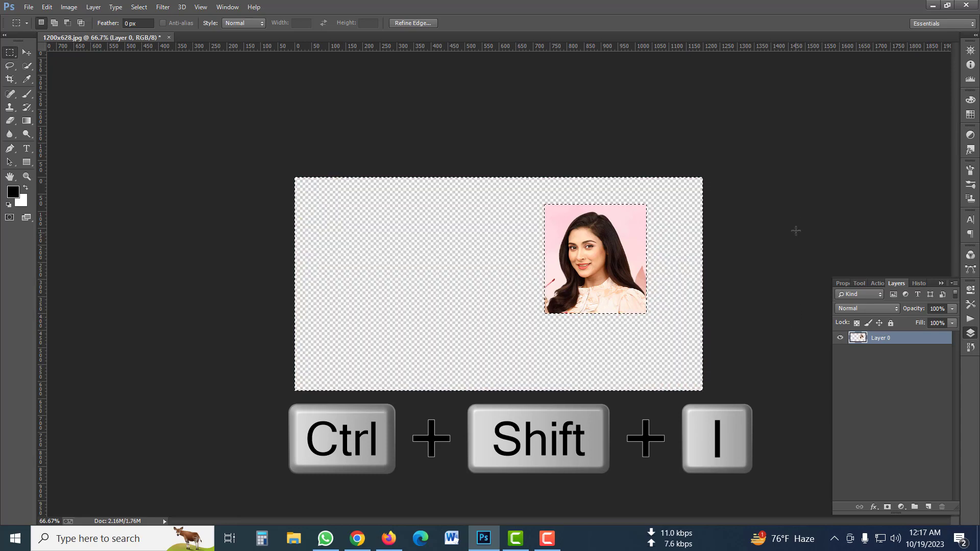
{"action": "key", "text": "ctrl+d"}
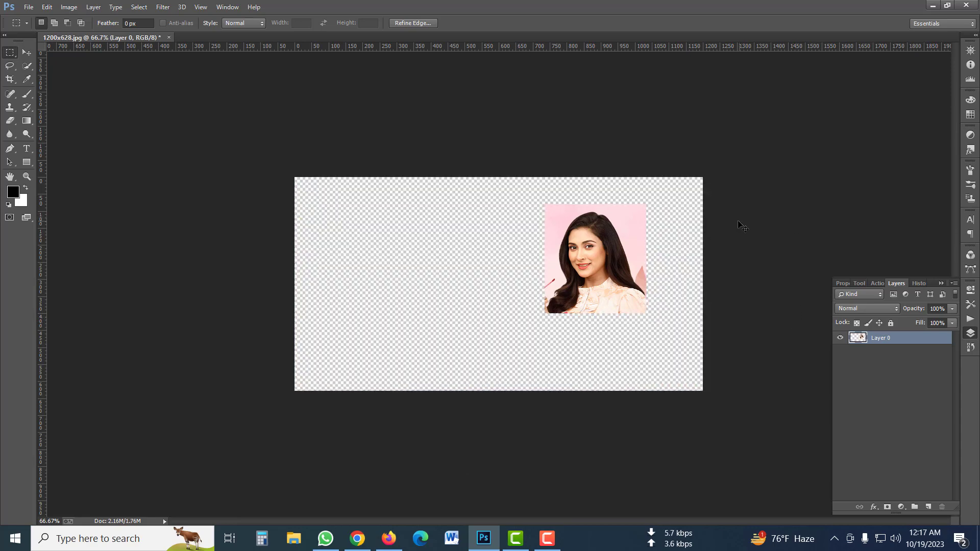
- Crop the canvas closely around the rectangular portrait, leaving a narrow transparent margin on all sides
{"action": "left_click", "coordinate": [9, 79]}
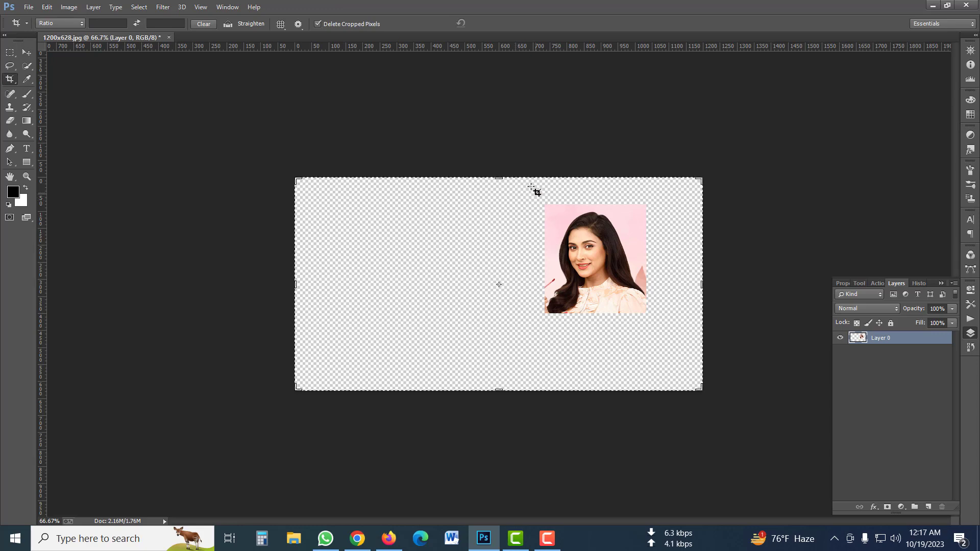
{"action": "left_click_drag", "start_coordinate": [532, 187], "coordinate": [658, 326]}
{"action": "key", "text": "Return"}
{"action": "left_click_drag", "start_coordinate": [440, 225], "coordinate": [554, 345]}
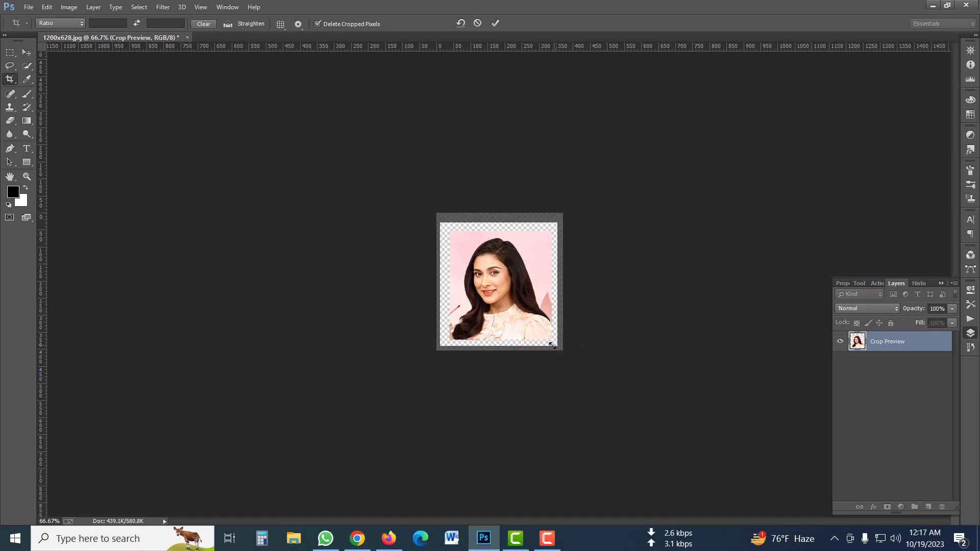
{"action": "key", "text": "Return"}
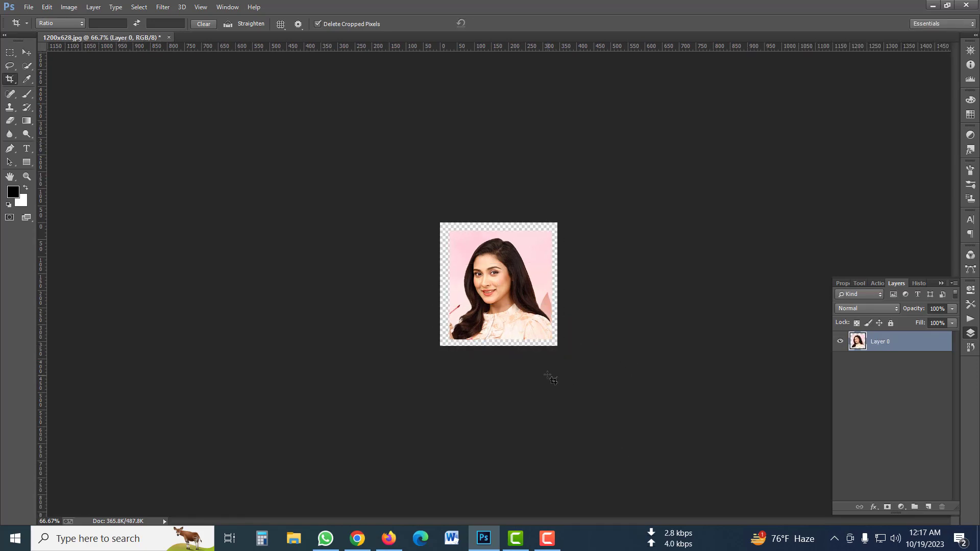
{"action": "key", "text": "ctrl+plus"}
{"action": "key", "text": "ctrl+plus"}
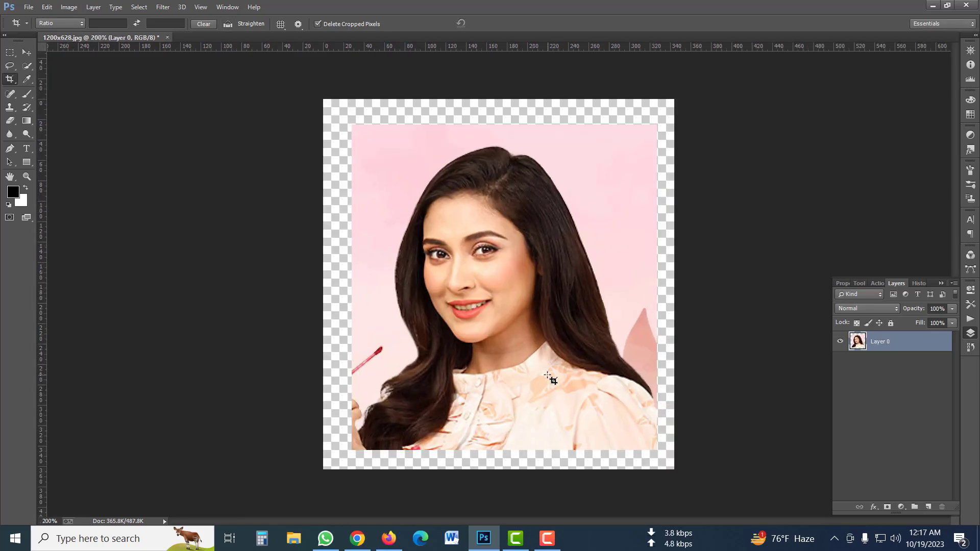